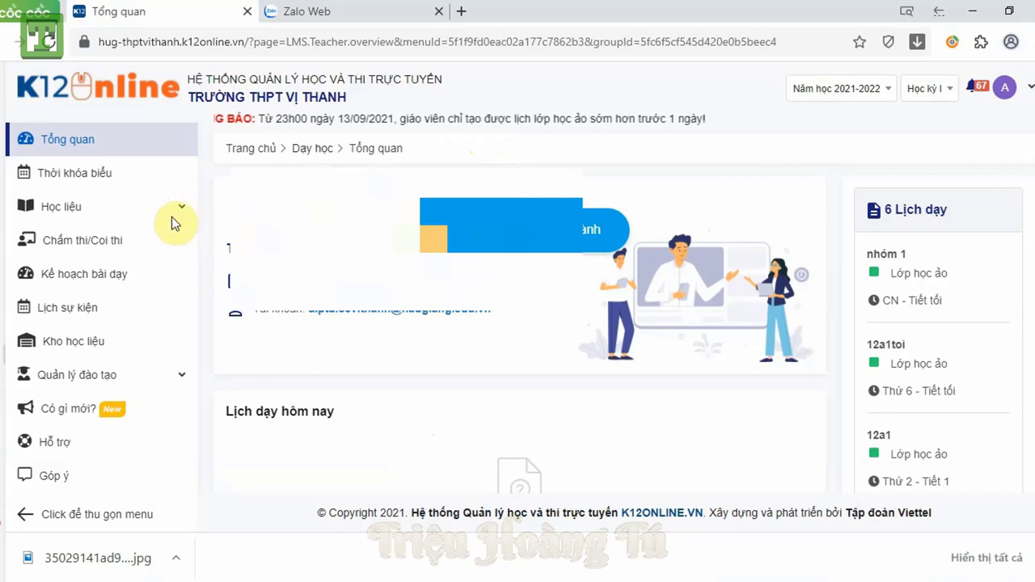
# Step: Open the study groups (Nhóm học) under training management and start adding a new group
pyautogui.click(177, 378)
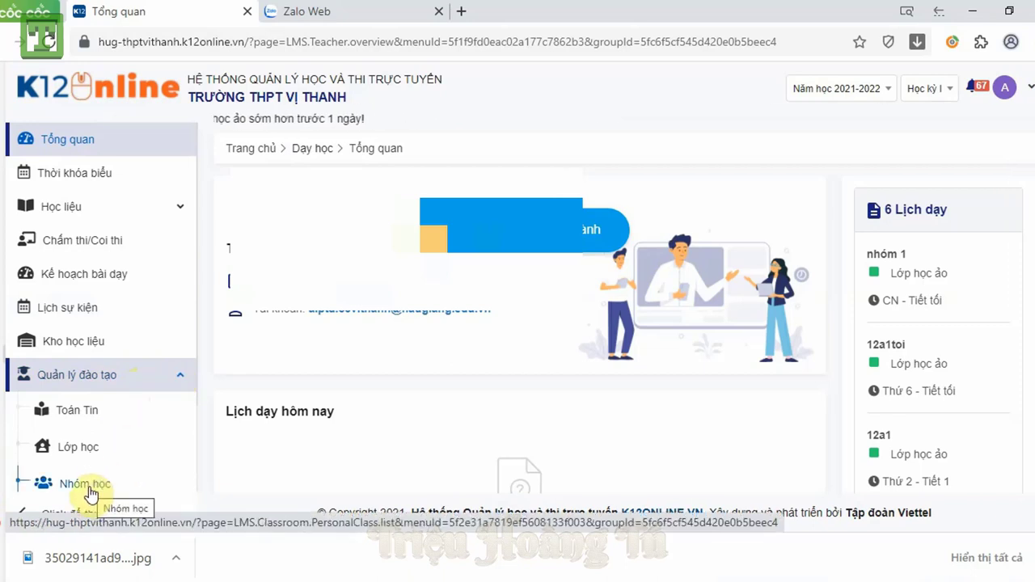
pyautogui.click(89, 485)
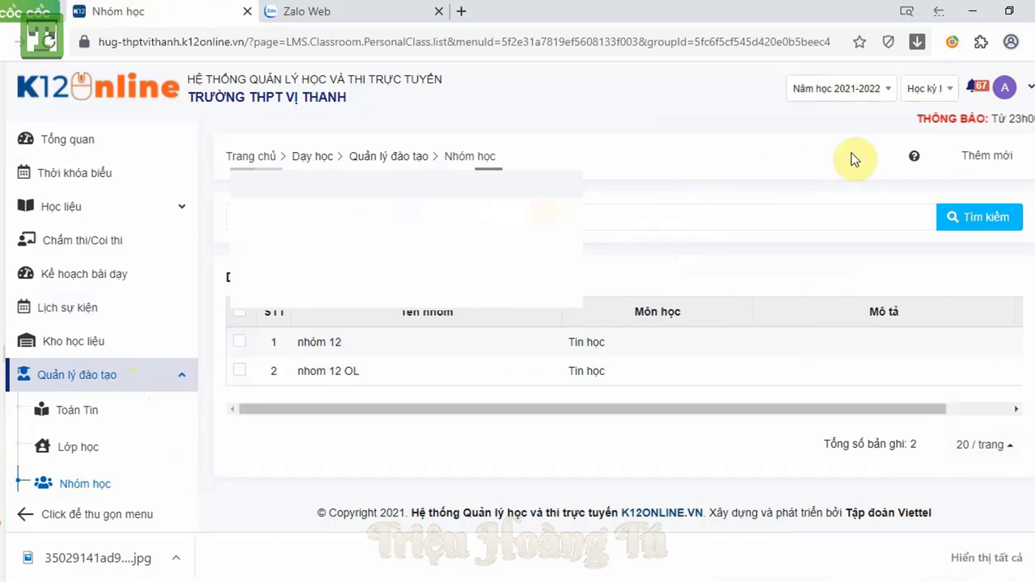
pyautogui.click(986, 164)
# Step: Name the new study group "nhom online 12" and set its subject to Tin học
pyautogui.click(230, 195)
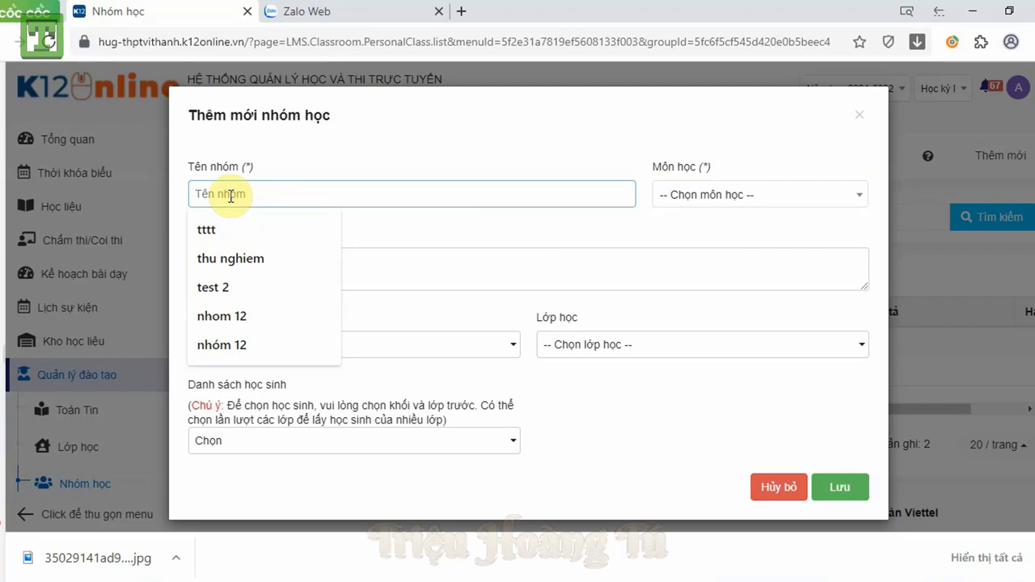
pyautogui.write('nhom online 12')
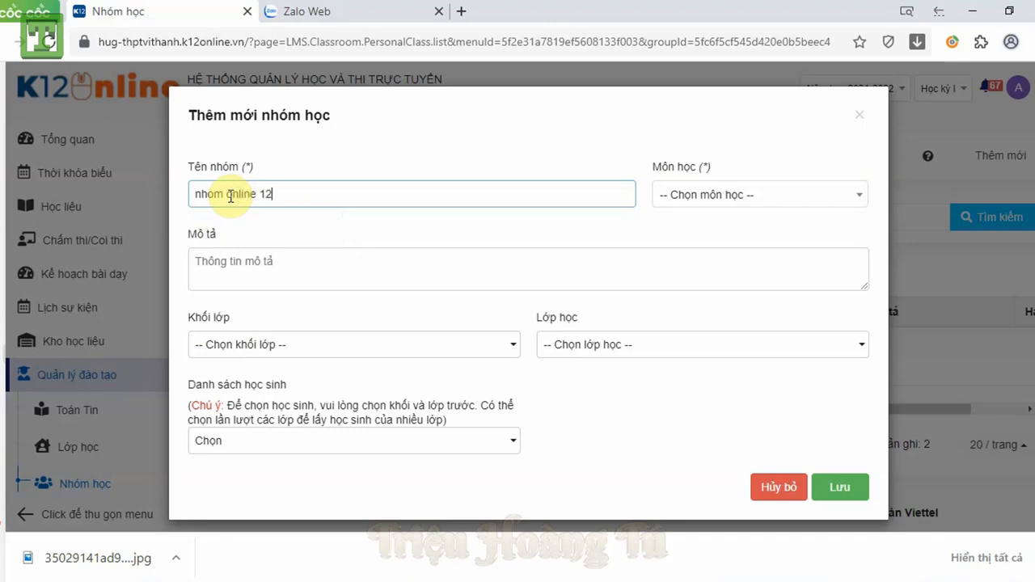
pyautogui.click(730, 198)
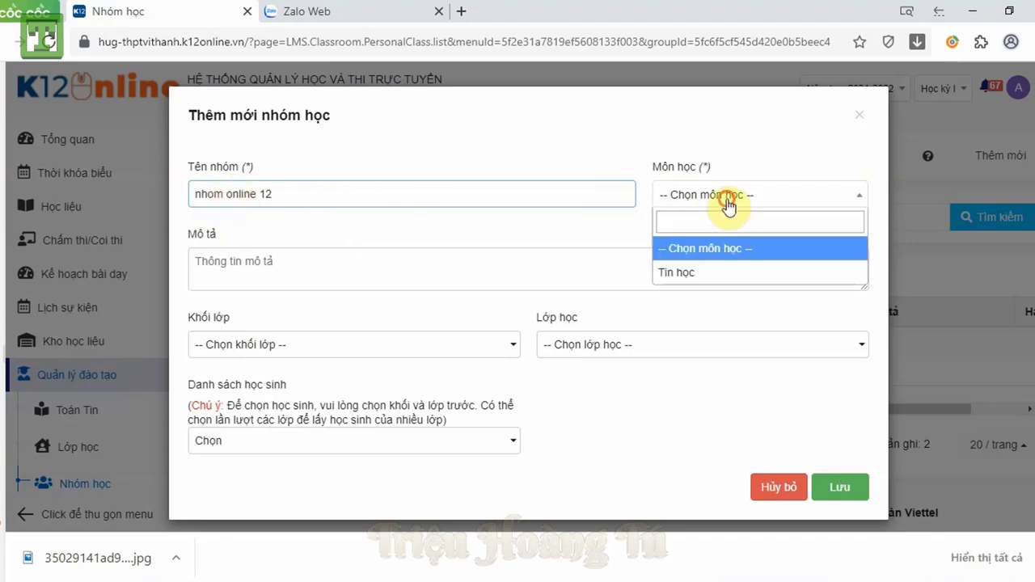
pyautogui.click(703, 276)
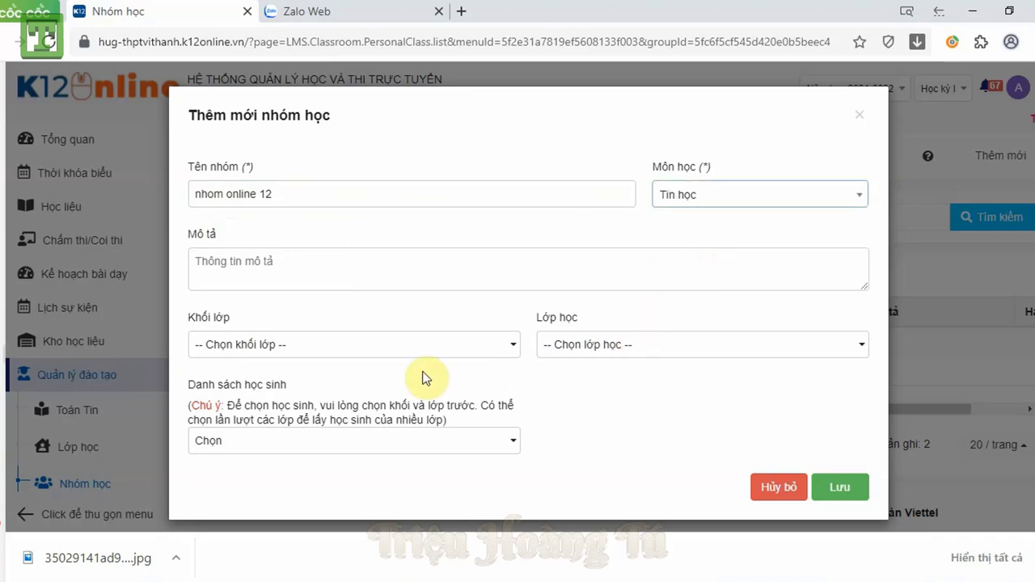
# Step: Set the group's grade level to Khối 12 and include all of the listed grade 12 classes
pyautogui.click(235, 348)
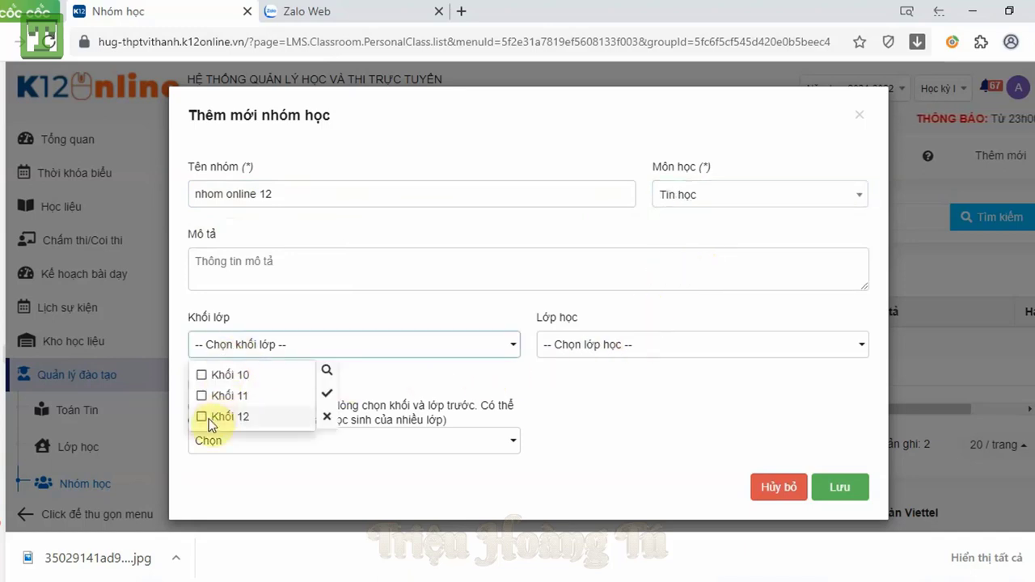
pyautogui.click(200, 420)
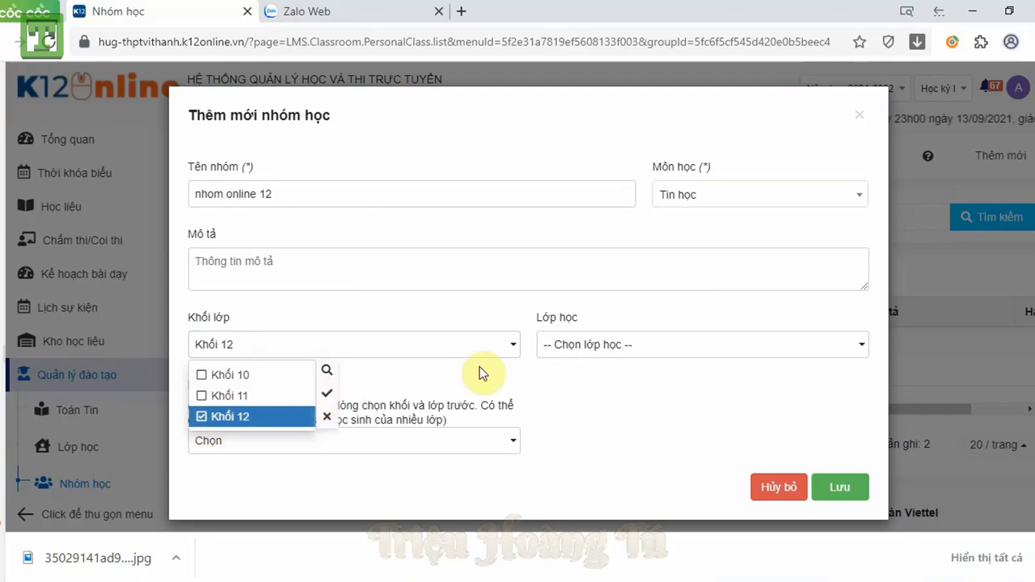
pyautogui.click(569, 362)
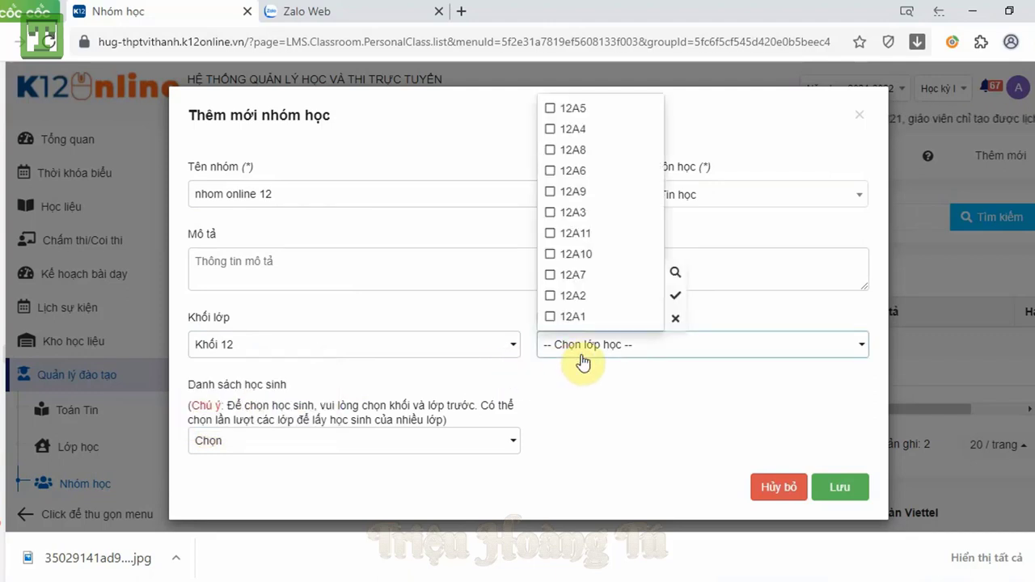
pyautogui.click(675, 295)
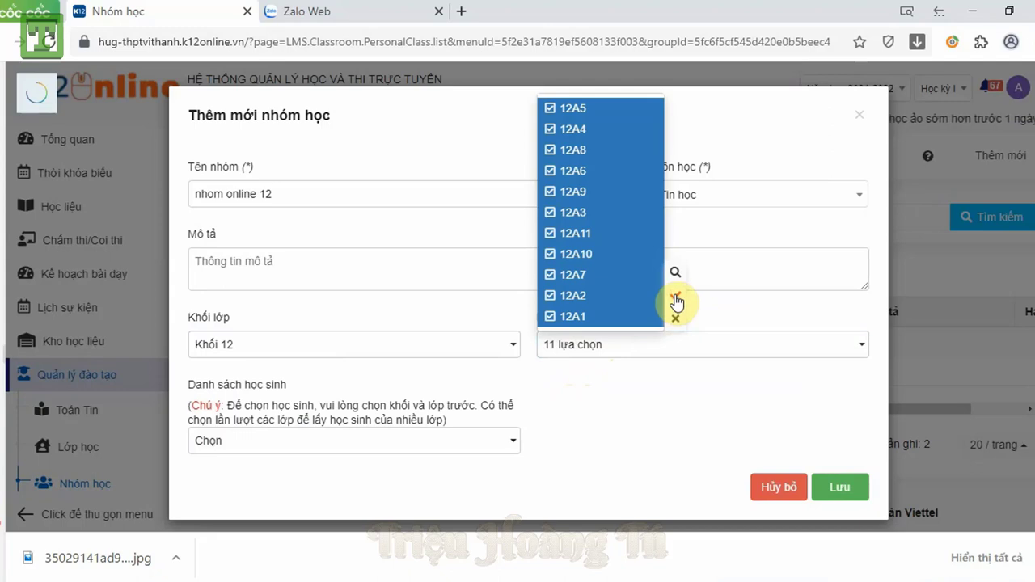
pyautogui.click(596, 387)
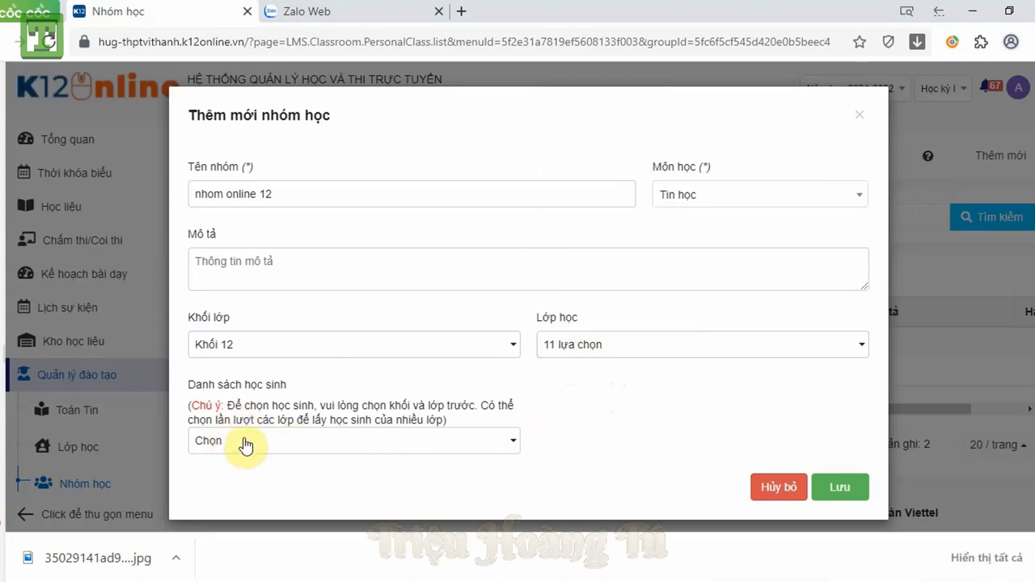
# Step: Search the student list by name for the first student and add the matching student to the group
pyautogui.click(241, 449)
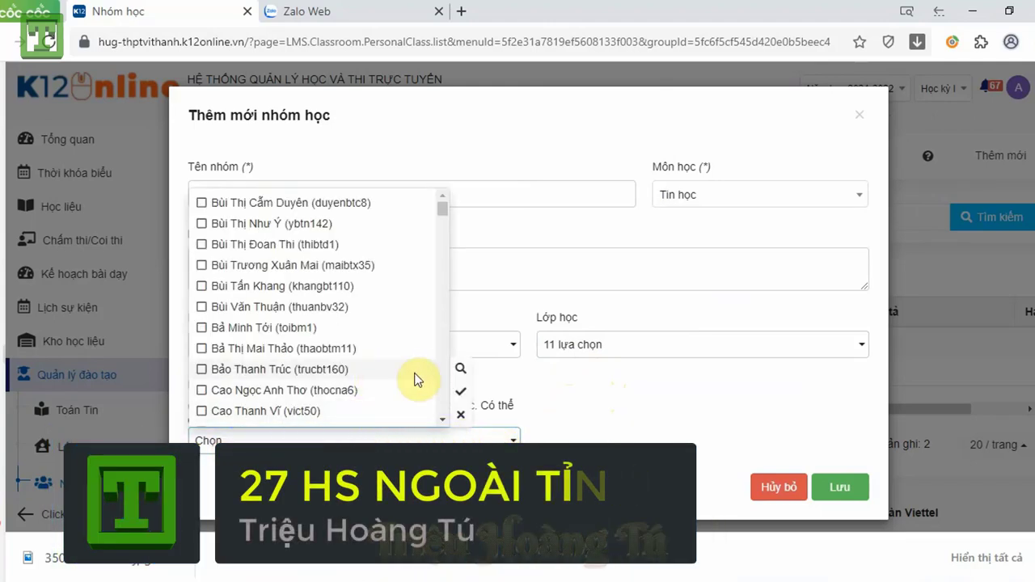
pyautogui.click(460, 370)
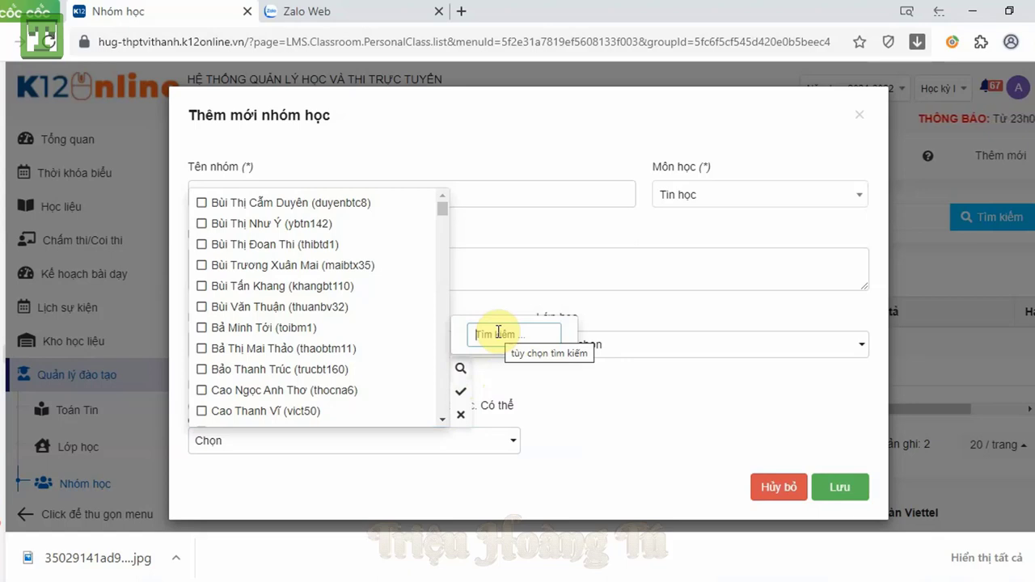
pyautogui.write('g')
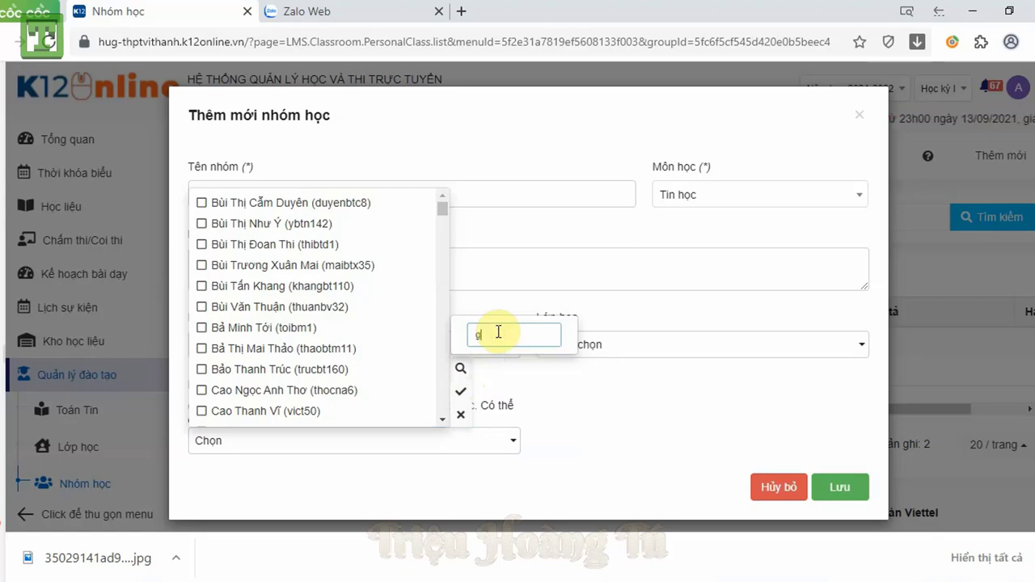
pyautogui.write('ia lập')
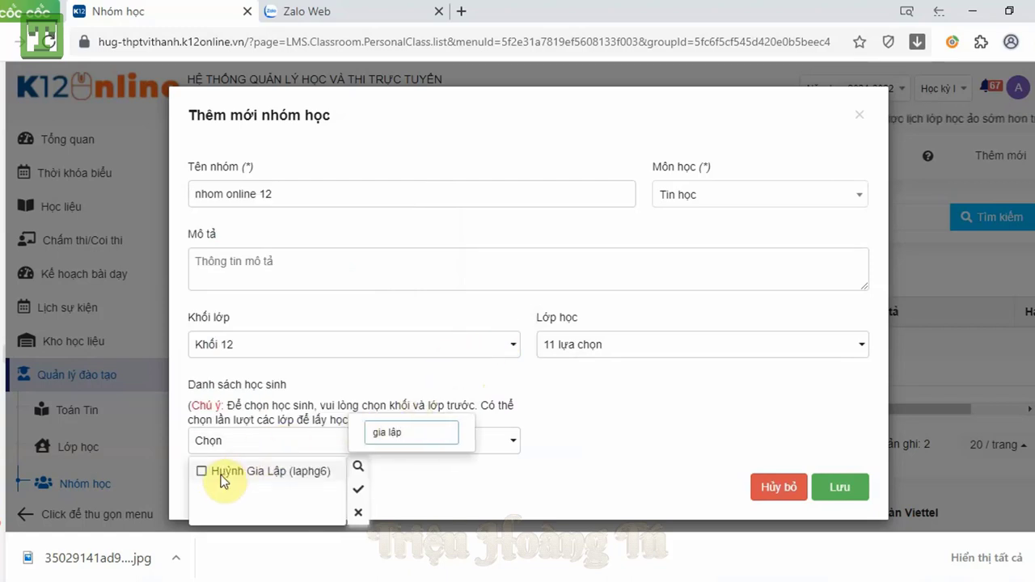
pyautogui.click(198, 471)
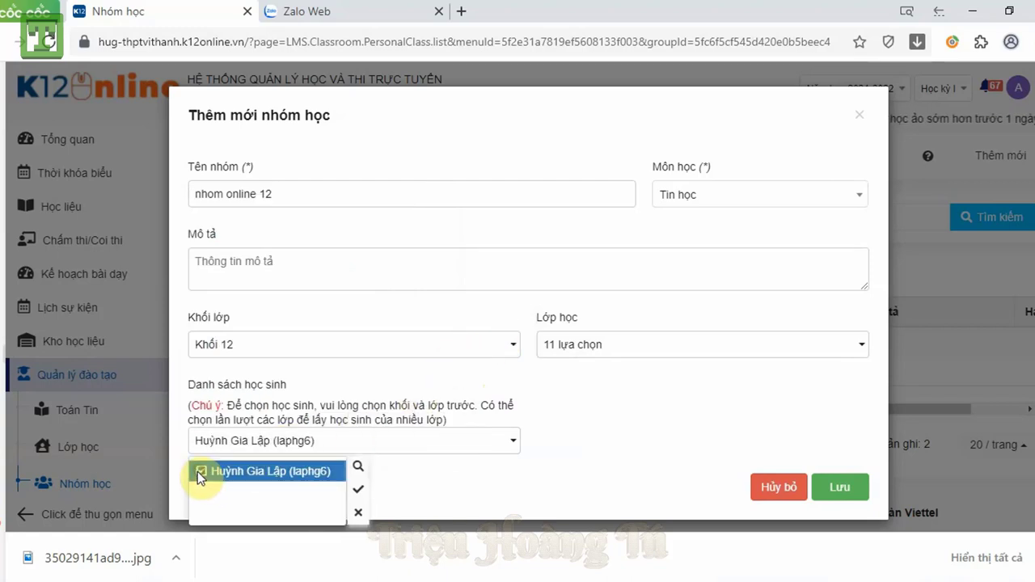
# Step: Search the student list for a second student's name and add the first match to the group
pyautogui.click(358, 472)
pyautogui.tripleClick(403, 434)
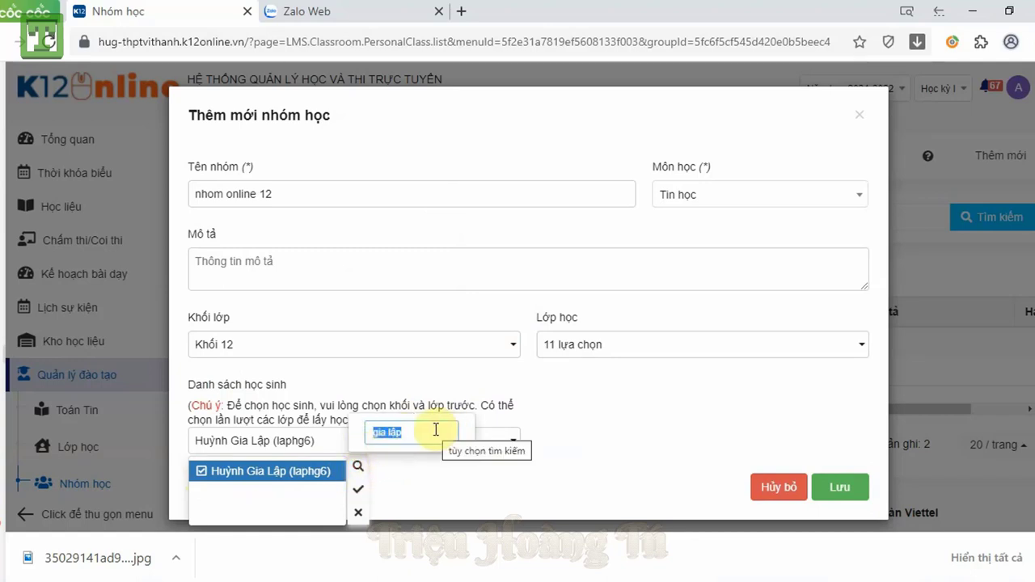
pyautogui.write('cảm ')
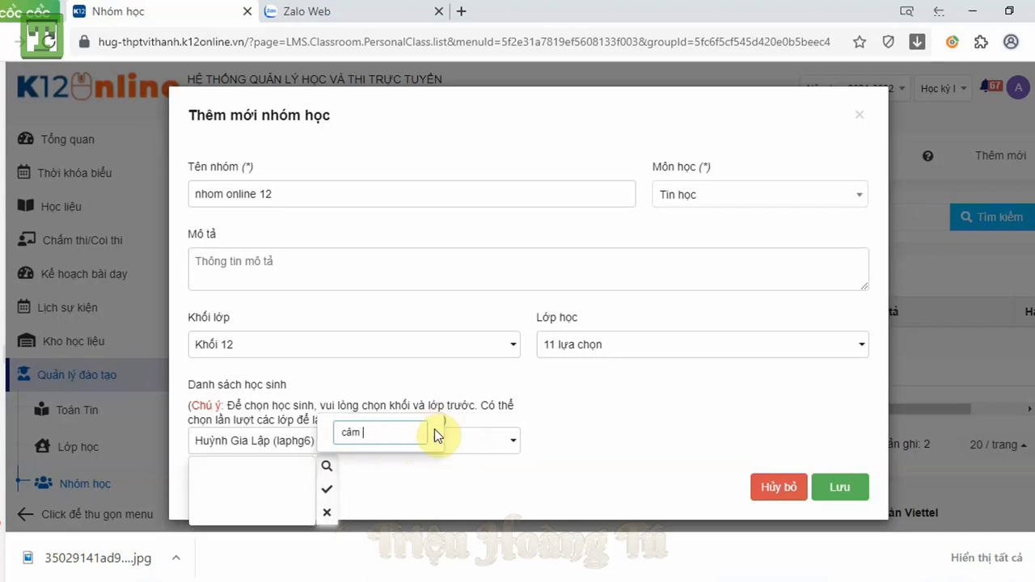
pyautogui.write('tiên')
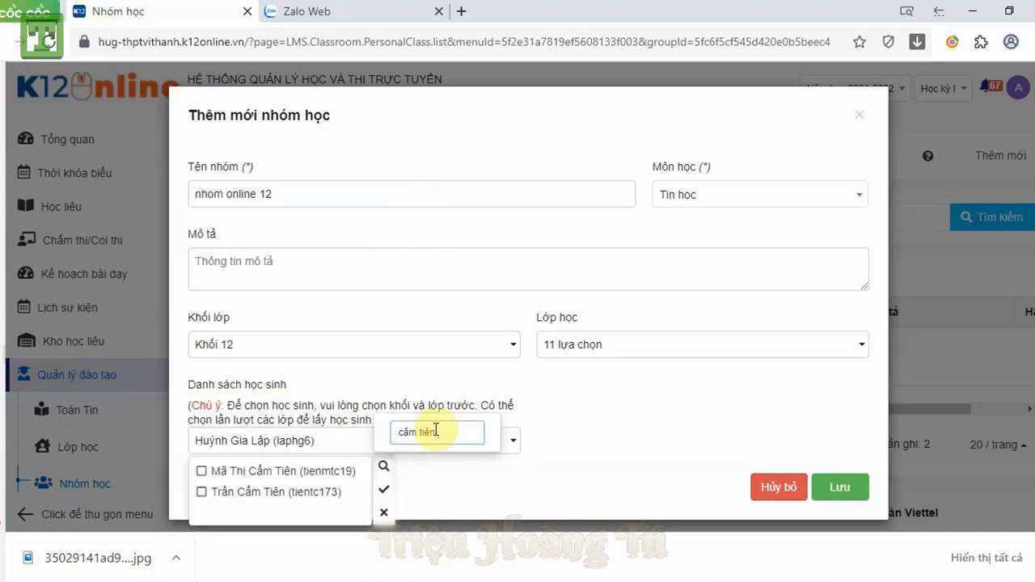
pyautogui.click(201, 472)
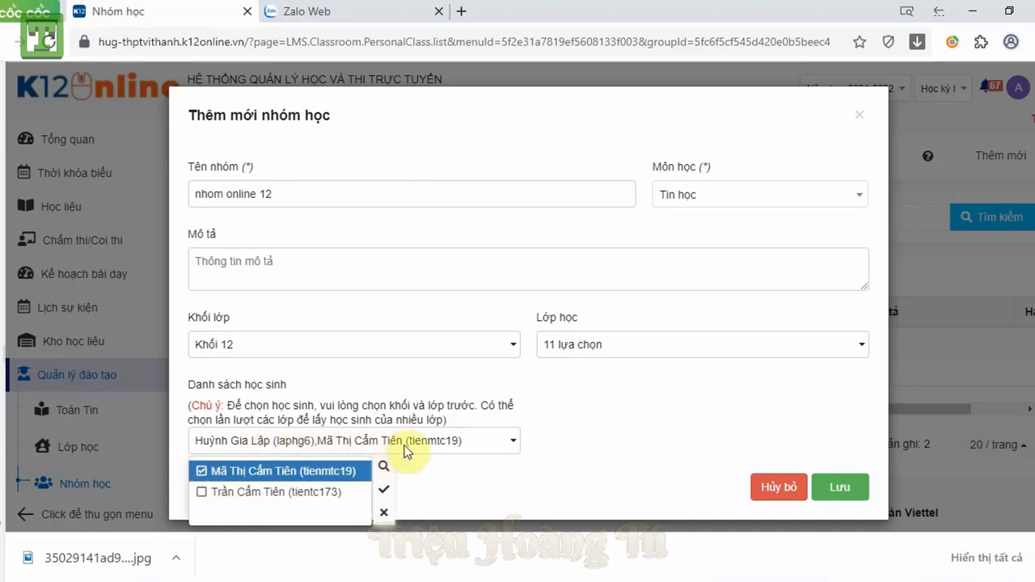
# Step: Find a third student by name, add the first match to the group, and save the new study group
pyautogui.click(384, 469)
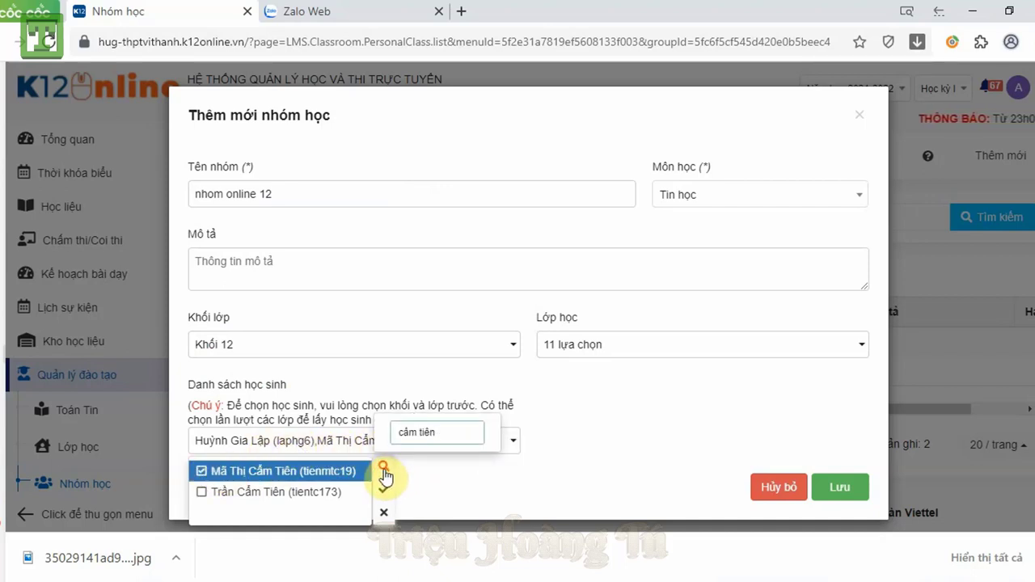
pyautogui.moveTo(440, 432); pyautogui.dragTo(396, 438)
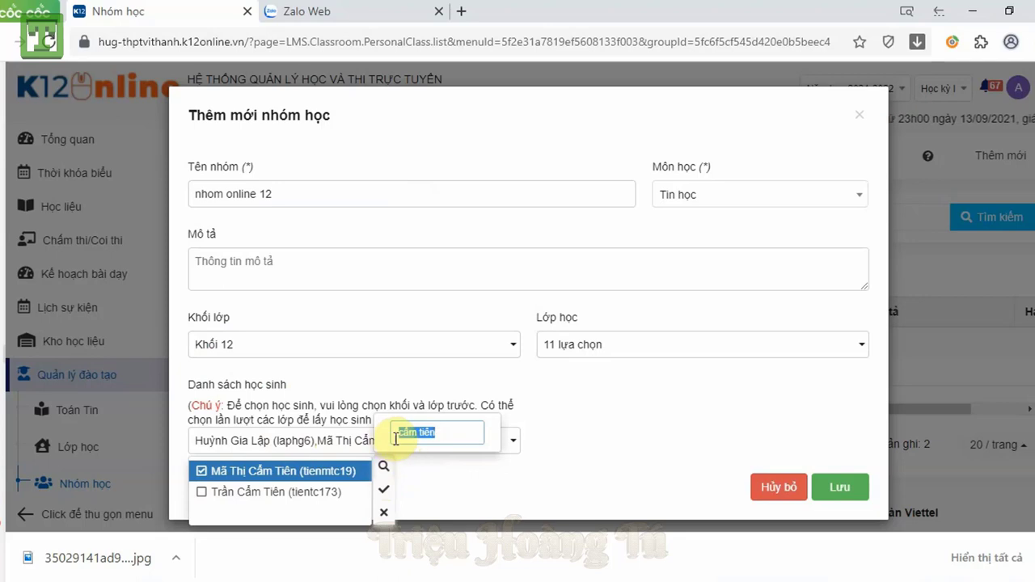
pyautogui.write('ta')
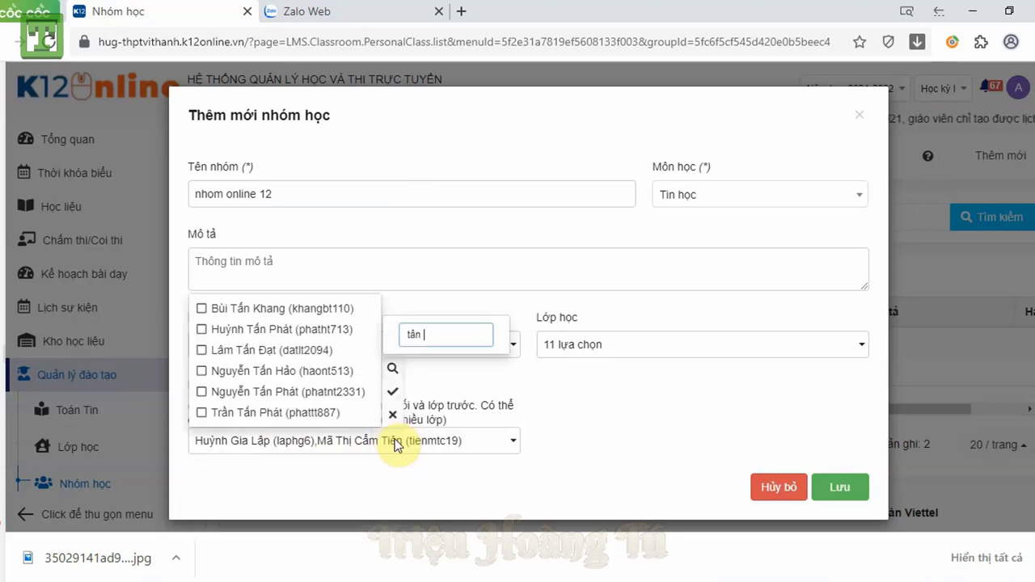
pyautogui.write('n phát')
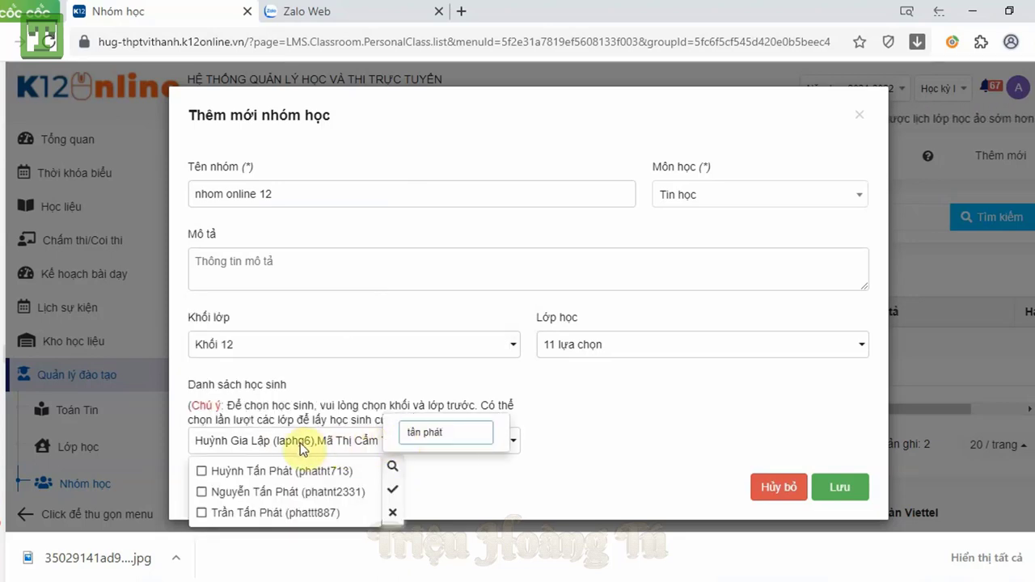
pyautogui.click(270, 471)
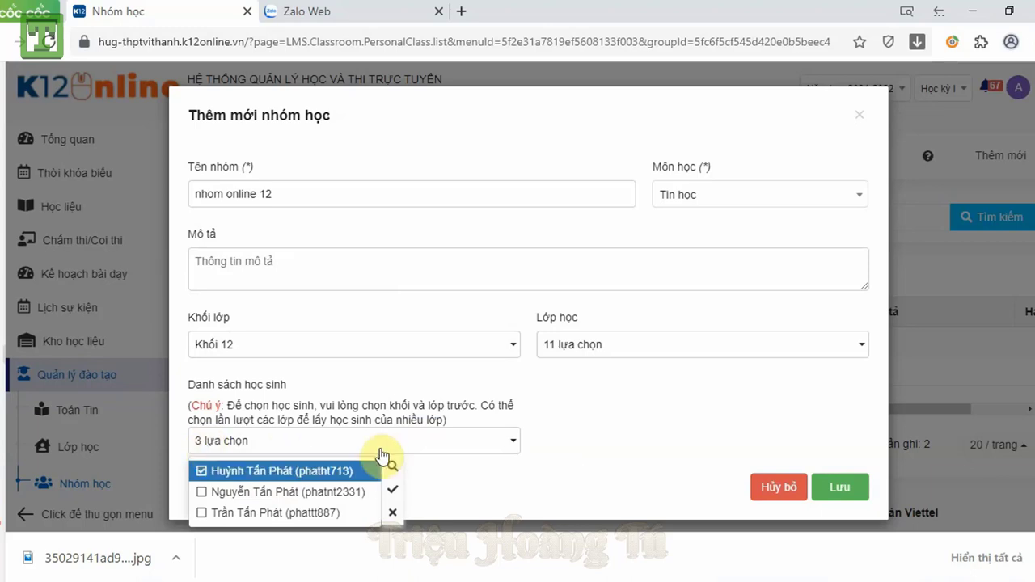
pyautogui.click(756, 447)
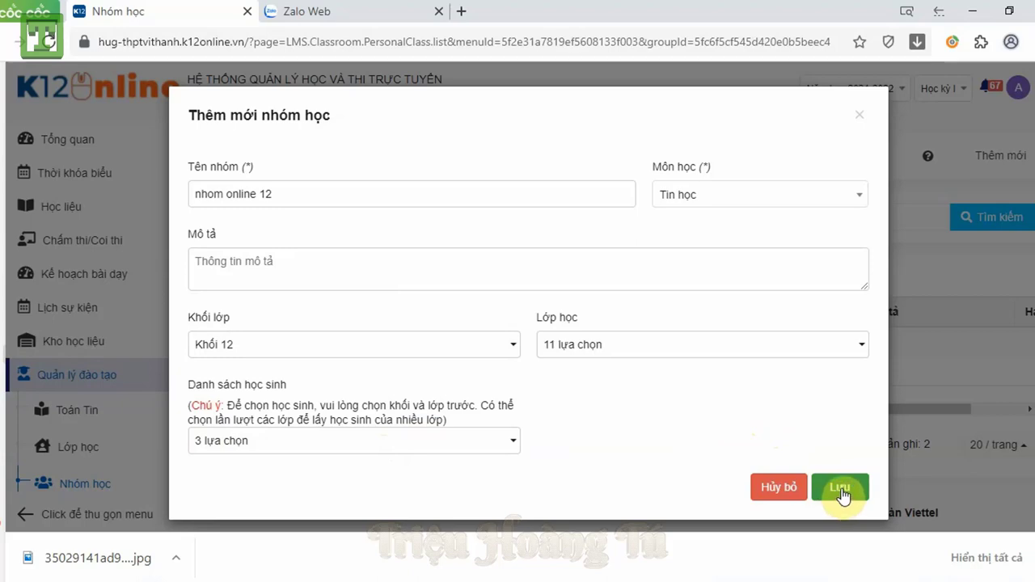
pyautogui.click(840, 489)
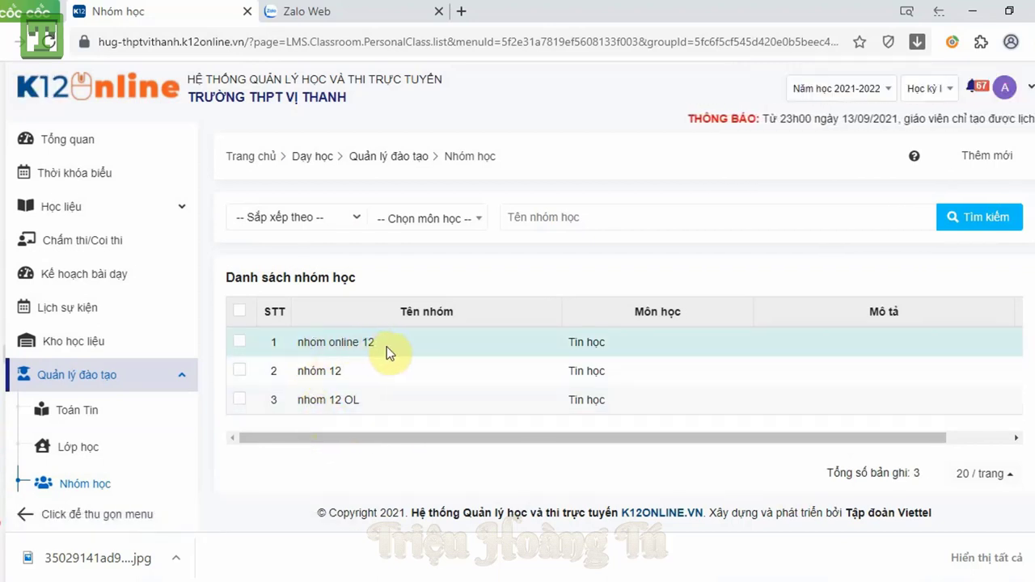
# Step: In the timetable, start assigning learning material to Tiết 1 (07:00 - 07:45) on Wednesday 15/09/2021
pyautogui.click(86, 177)
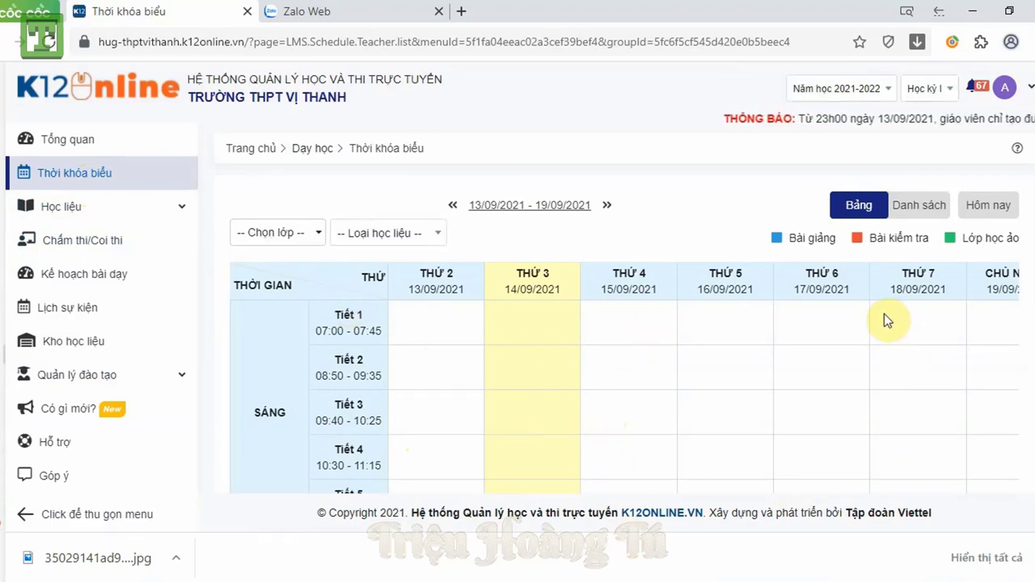
pyautogui.click(616, 325)
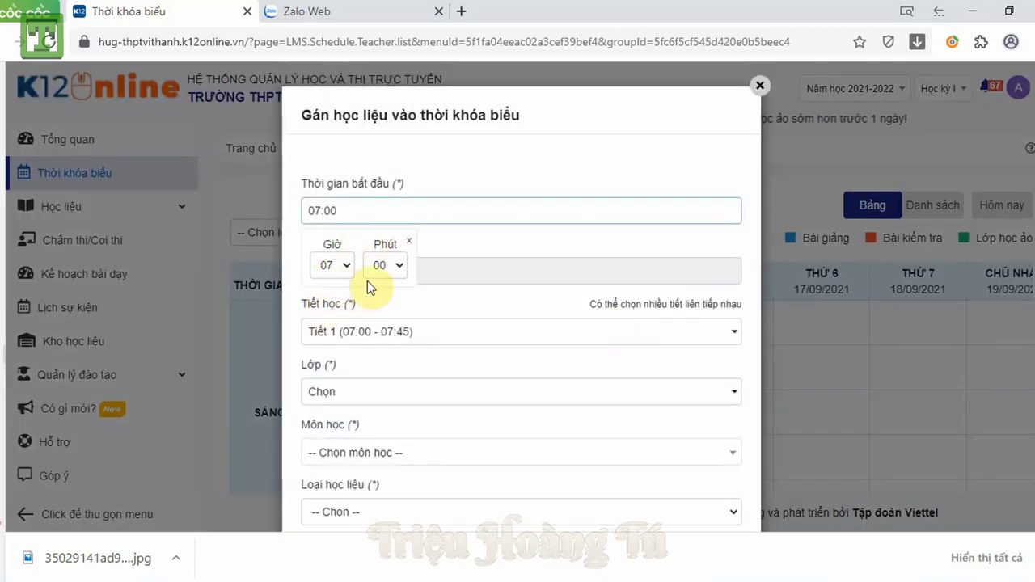
pyautogui.click(357, 334)
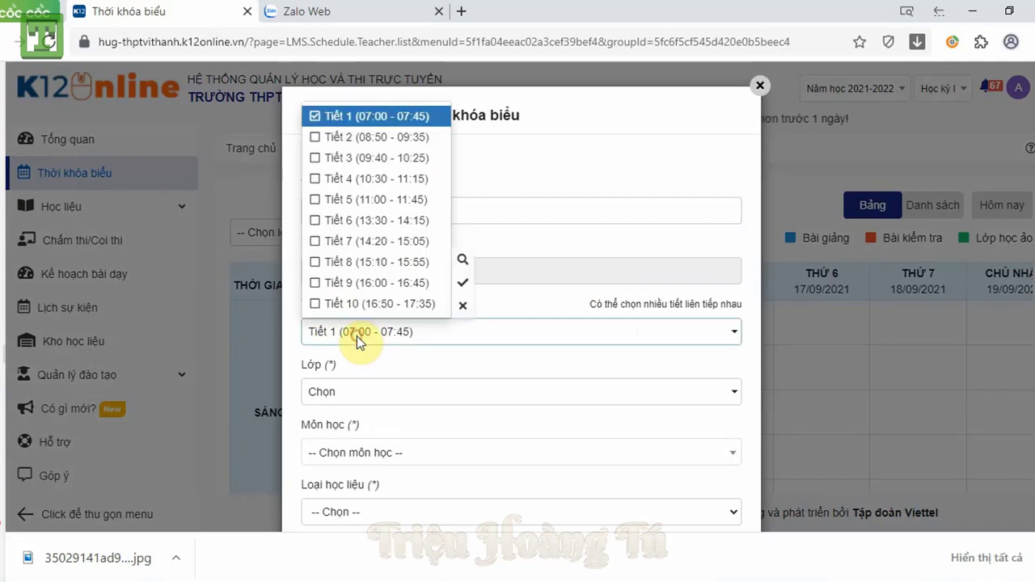
pyautogui.click(516, 242)
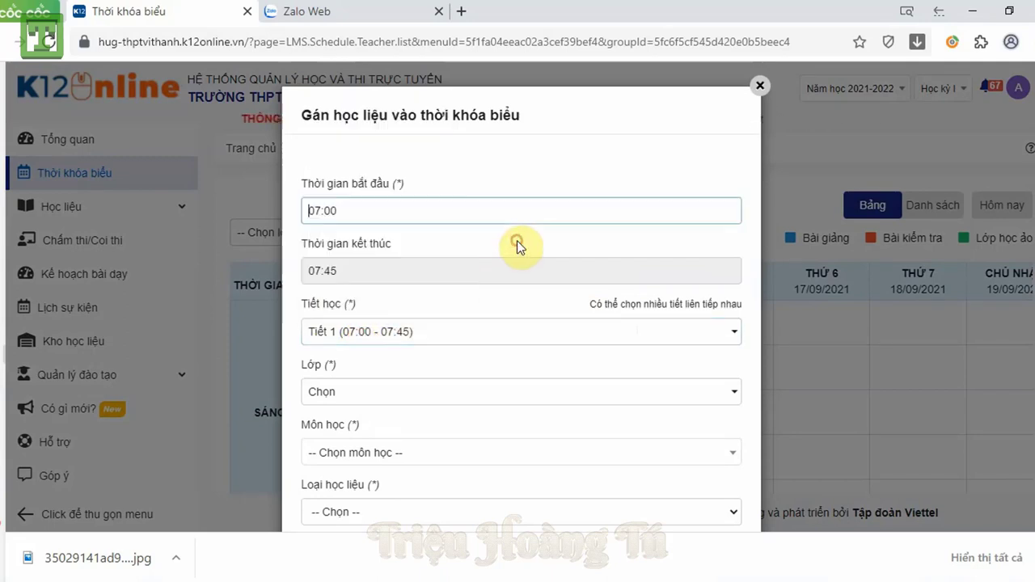
# Step: Set the class for the timetable assignment to the study group "nhom online 12"
pyautogui.click(342, 395)
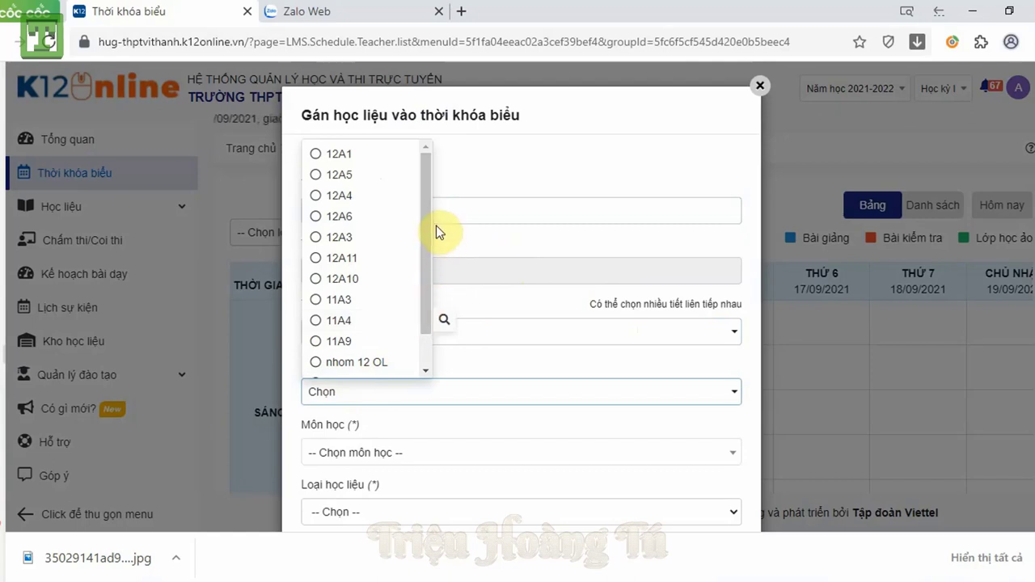
pyautogui.scroll(-2, 427, 228)
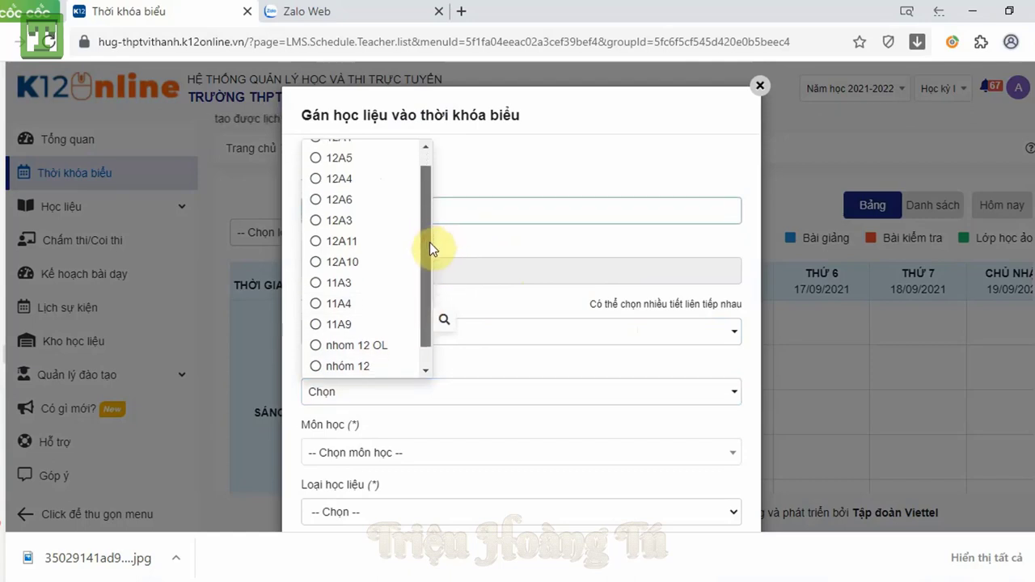
pyautogui.click(318, 366)
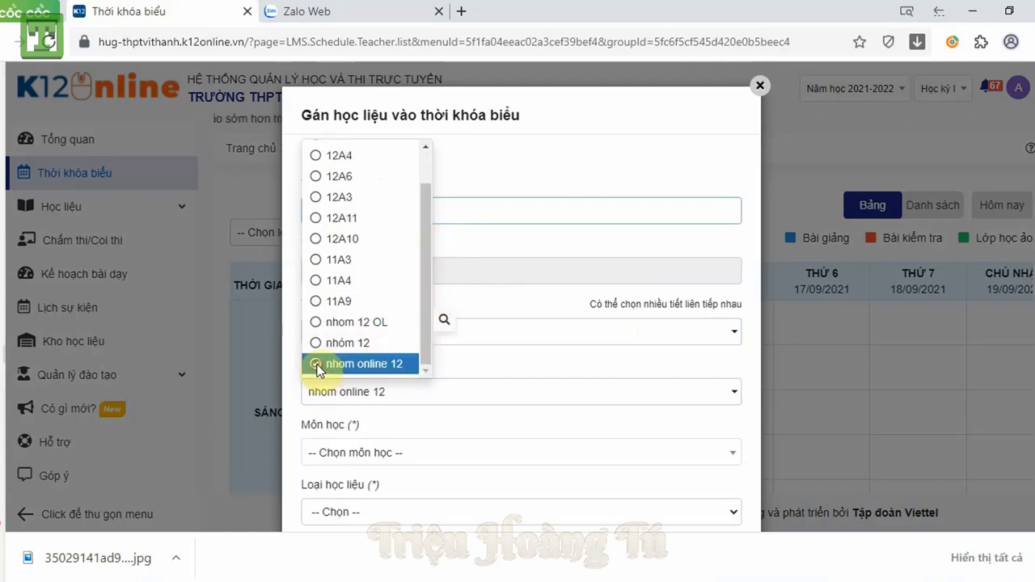
pyautogui.click(463, 396)
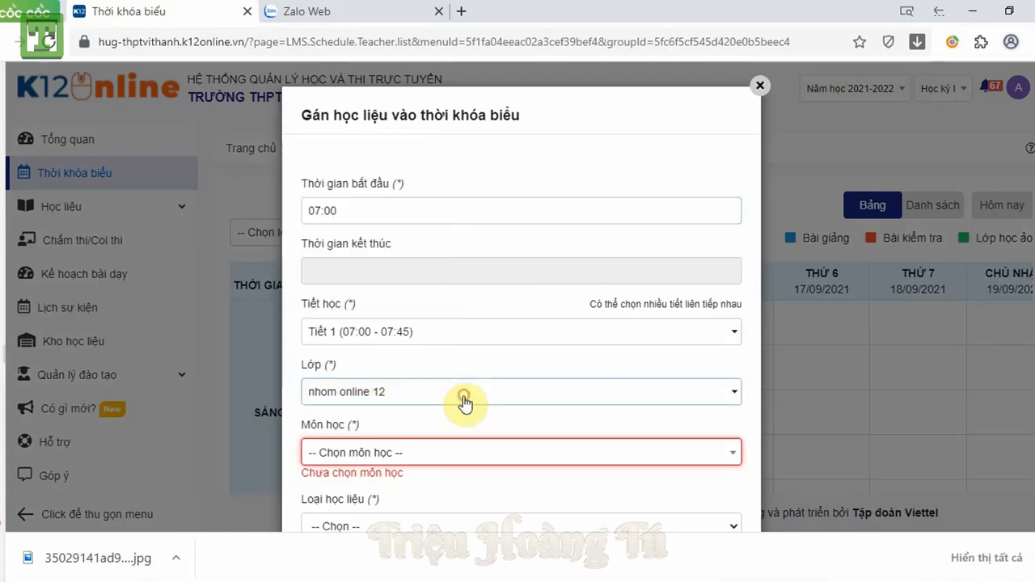
# Step: Set the assignment's subject to "Tin học" and its learning material type to "Lớp học ảo"
pyautogui.click(352, 463)
pyautogui.click(340, 430)
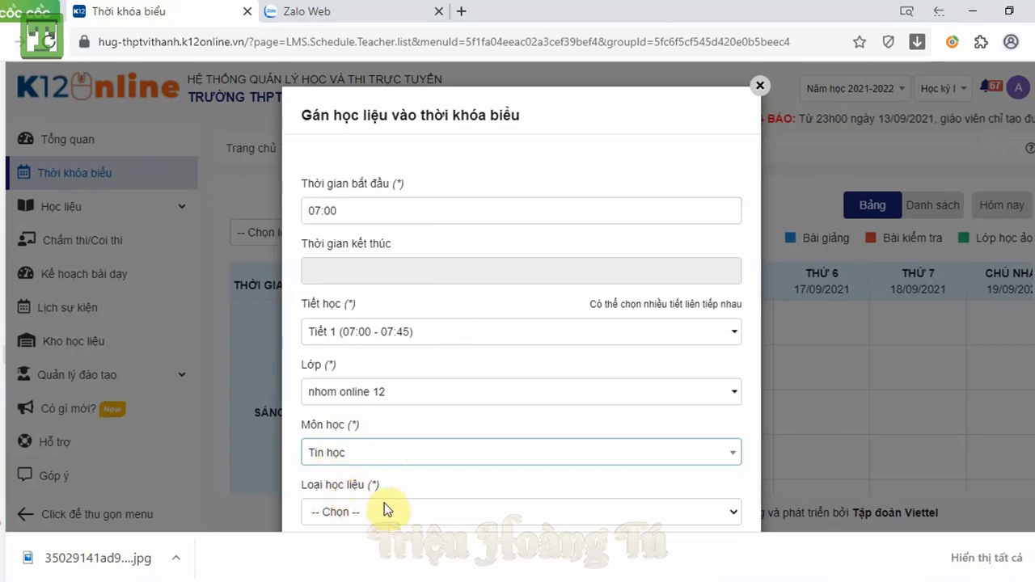
pyautogui.scroll(-2, 384, 506)
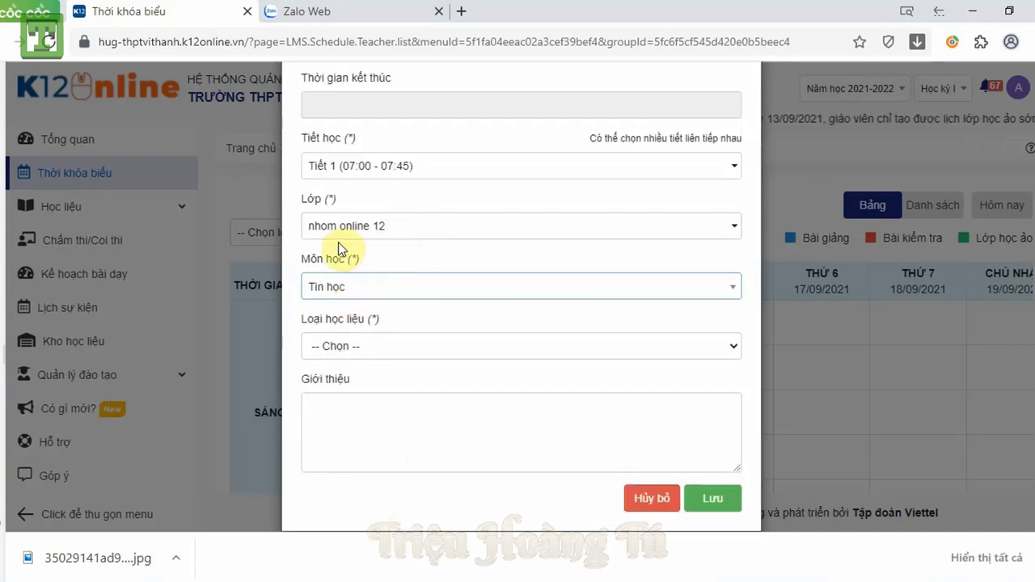
pyautogui.click(342, 348)
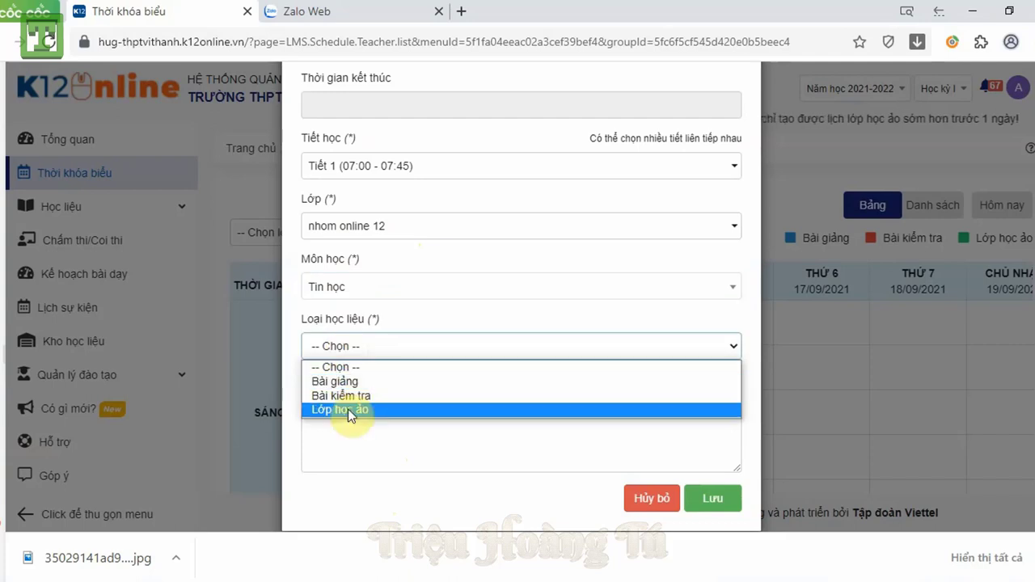
pyautogui.click(348, 409)
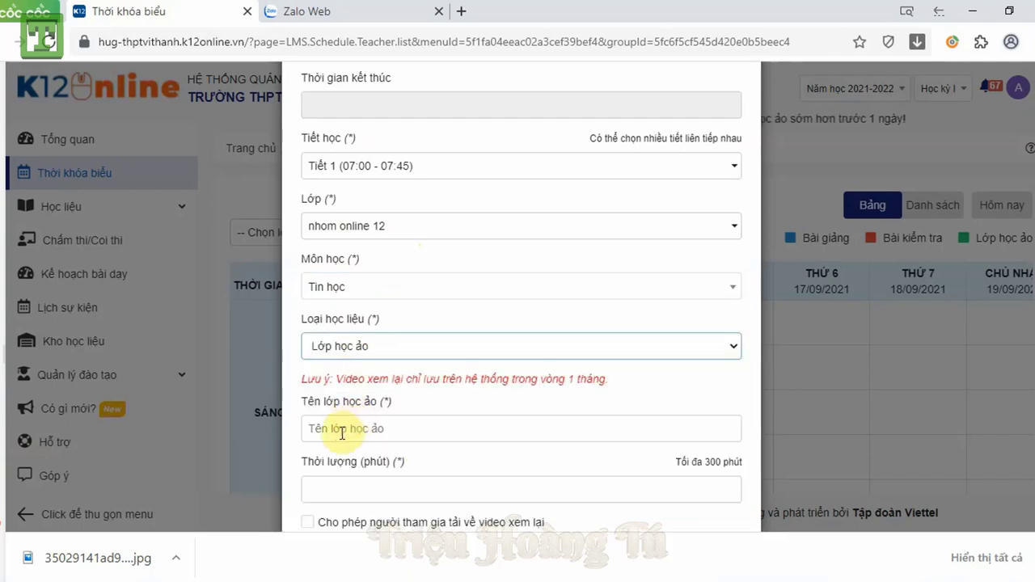
# Step: Name the virtual class "nhóm ol" and set its duration to 40 minutes
pyautogui.click(342, 432)
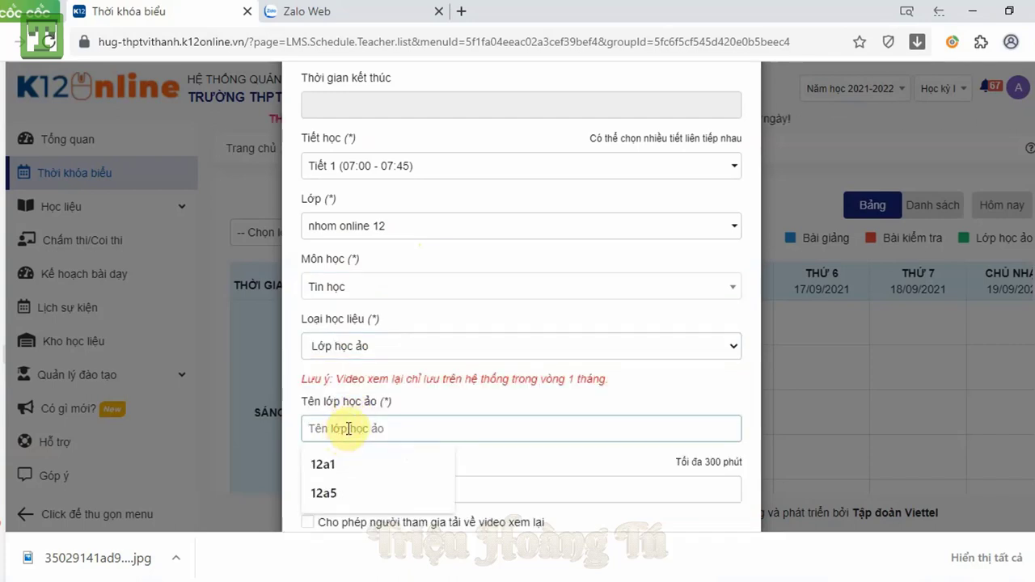
pyautogui.write('nhóm ol')
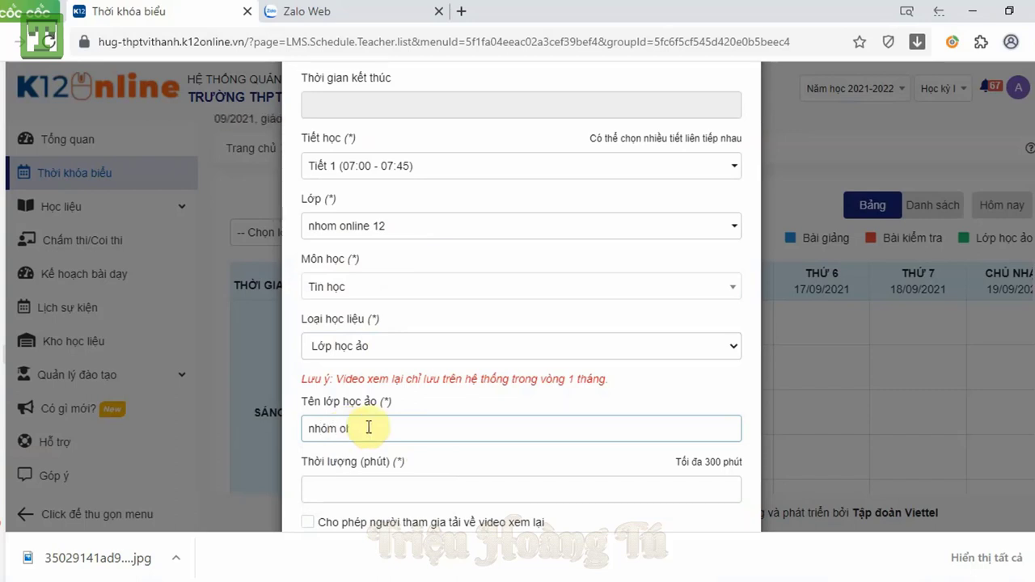
pyautogui.scroll(3, 441, 412)
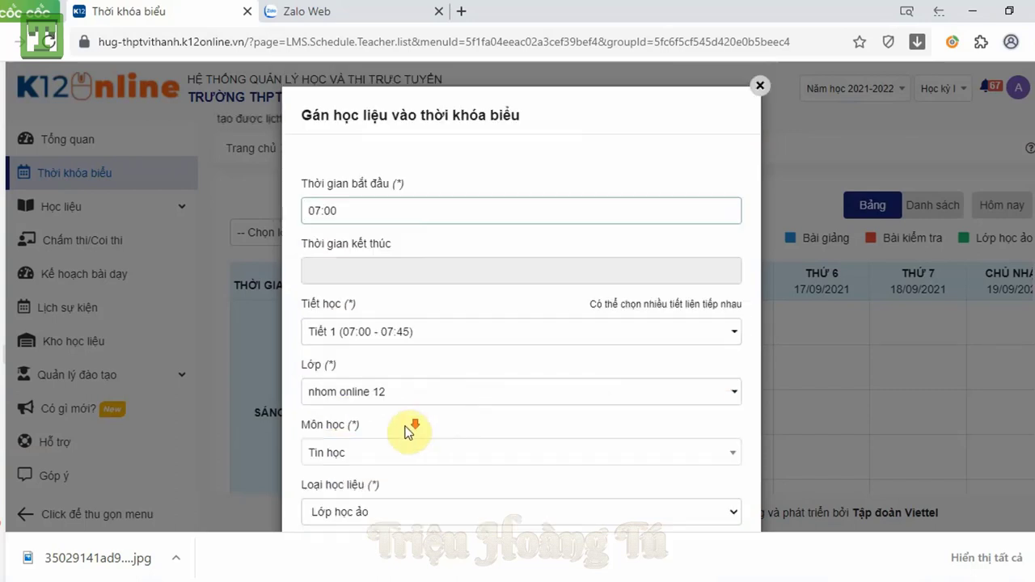
pyautogui.scroll(-3, 405, 421)
pyautogui.scroll(3, 347, 307)
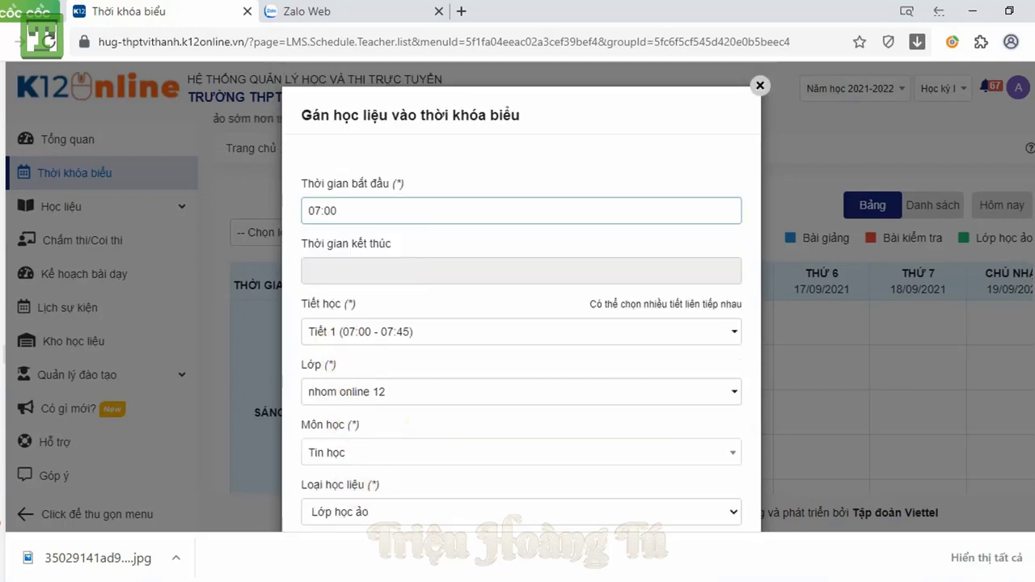
pyautogui.scroll(-4, 361, 508)
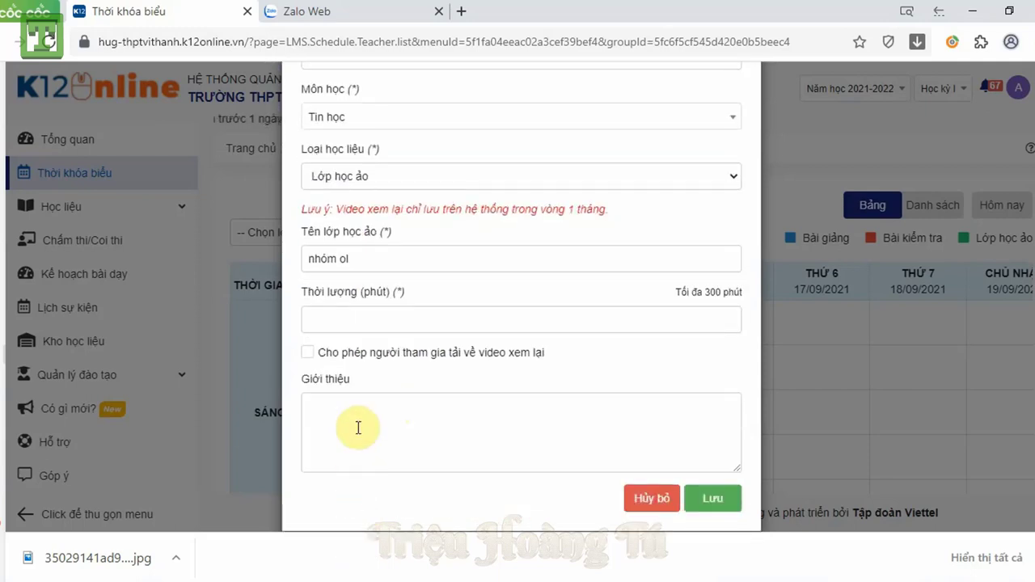
pyautogui.click(323, 322)
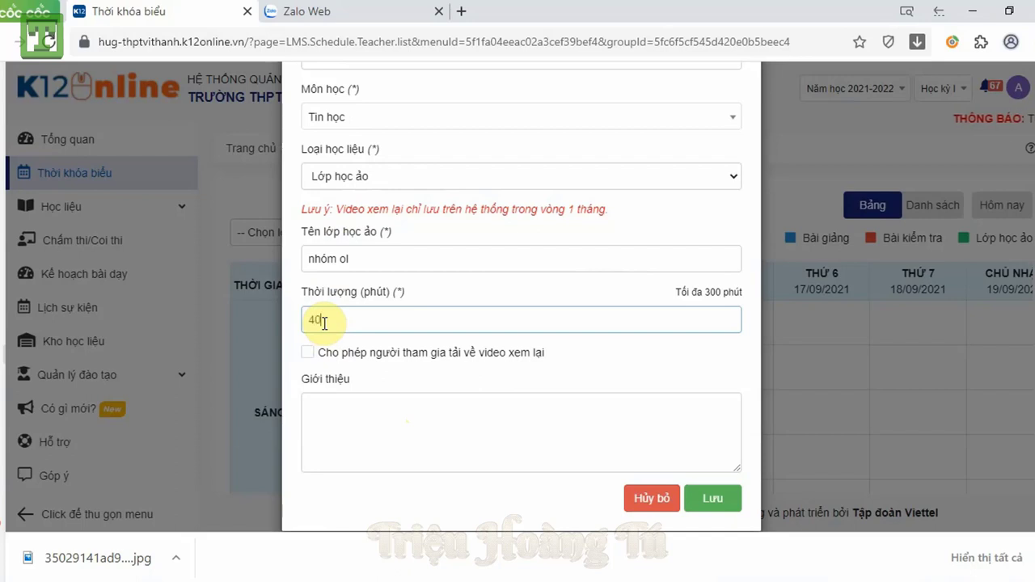
# Step: Review the start time and class details, and save the virtual class to the timetable
pyautogui.scroll(4, 620, 376)
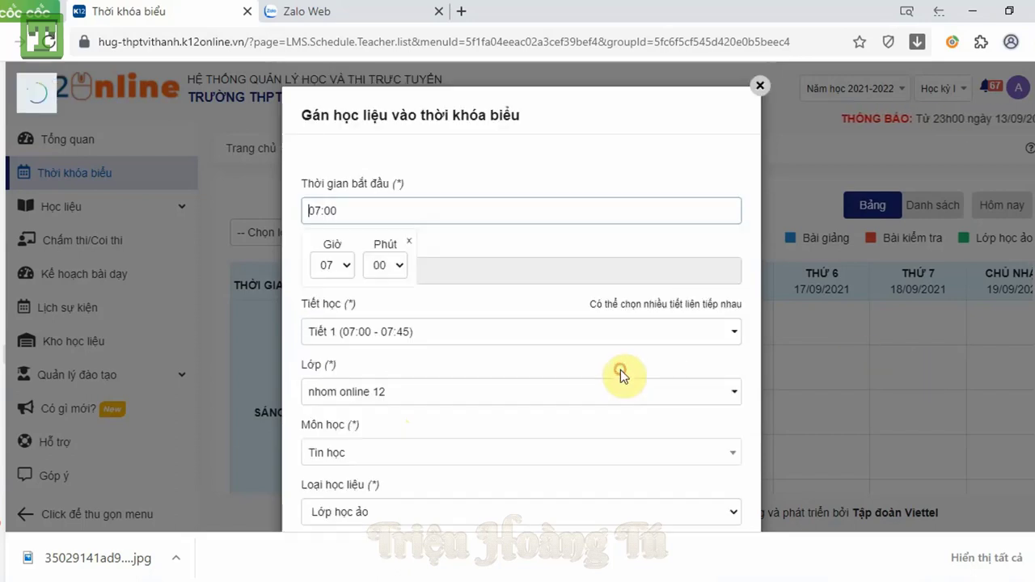
pyautogui.scroll(-4, 674, 498)
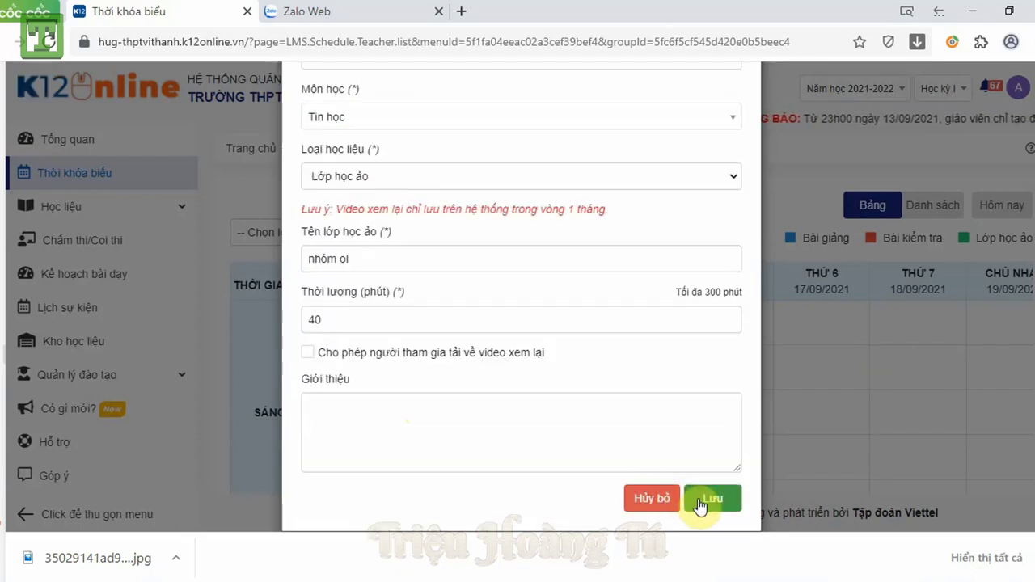
pyautogui.click(701, 500)
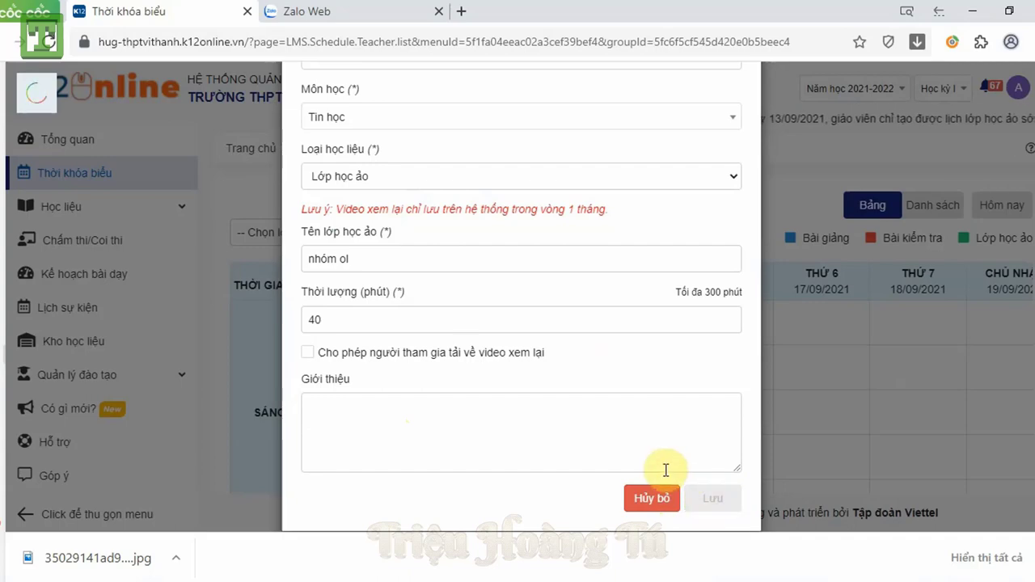